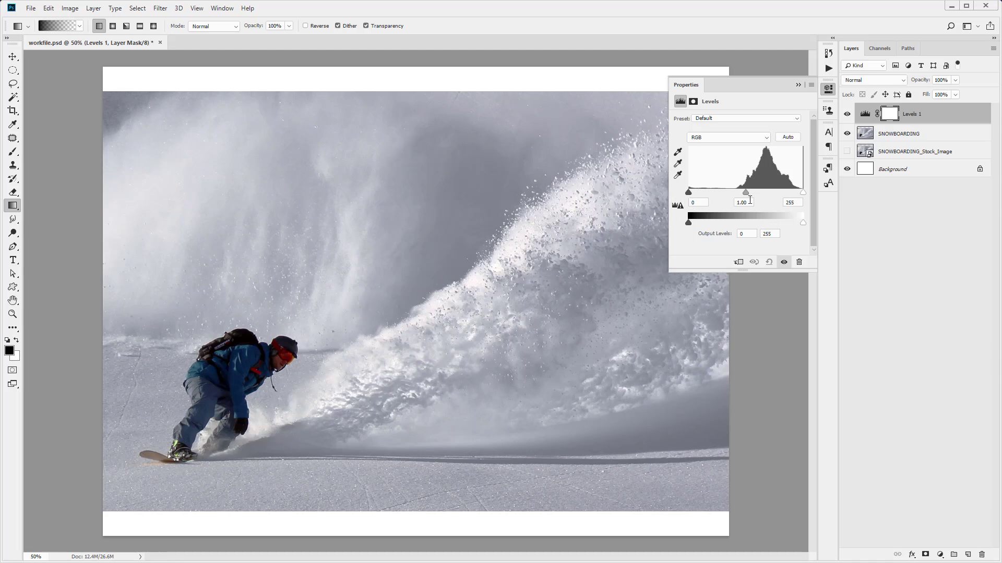
Set the Levels adjustment's midtone input to 1.3 and its white point to 240
{"action": "left_click_drag", "start_coordinate": [749, 201], "coordinate": [742, 201]}
{"action": "type", "text": "3"}
{"action": "double_click", "coordinate": [788, 201]}
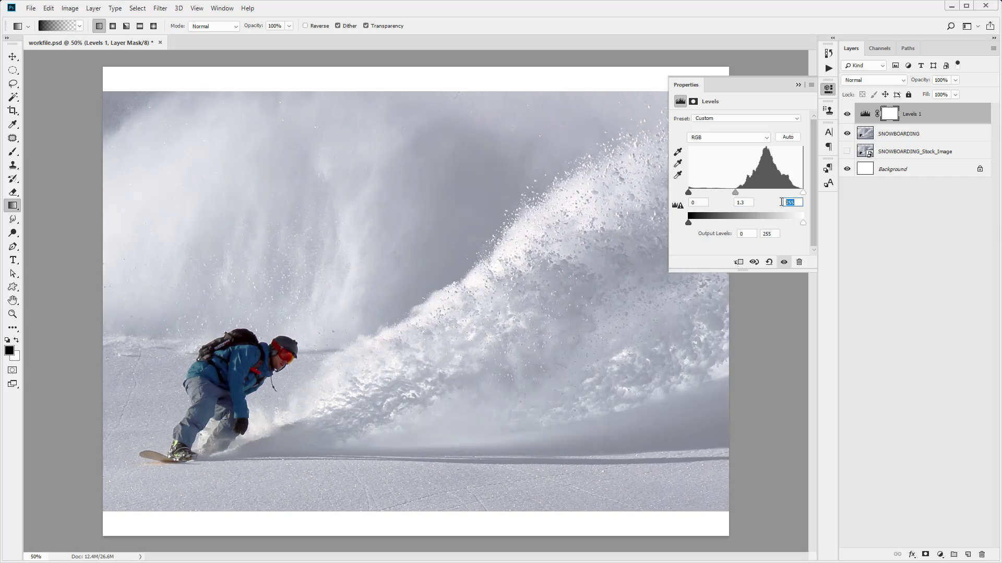
{"action": "type", "text": "240"}
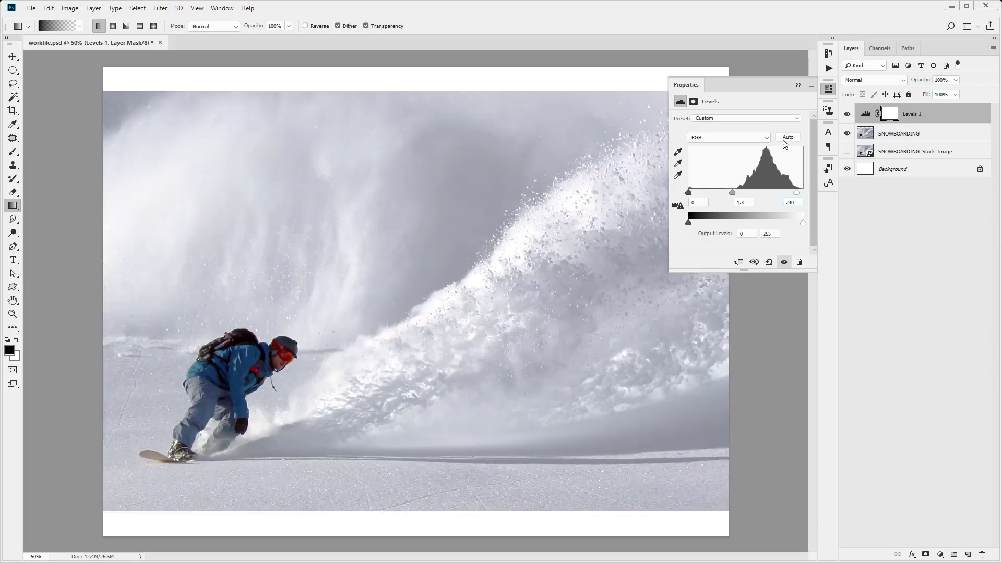
{"action": "left_click", "coordinate": [798, 85]}
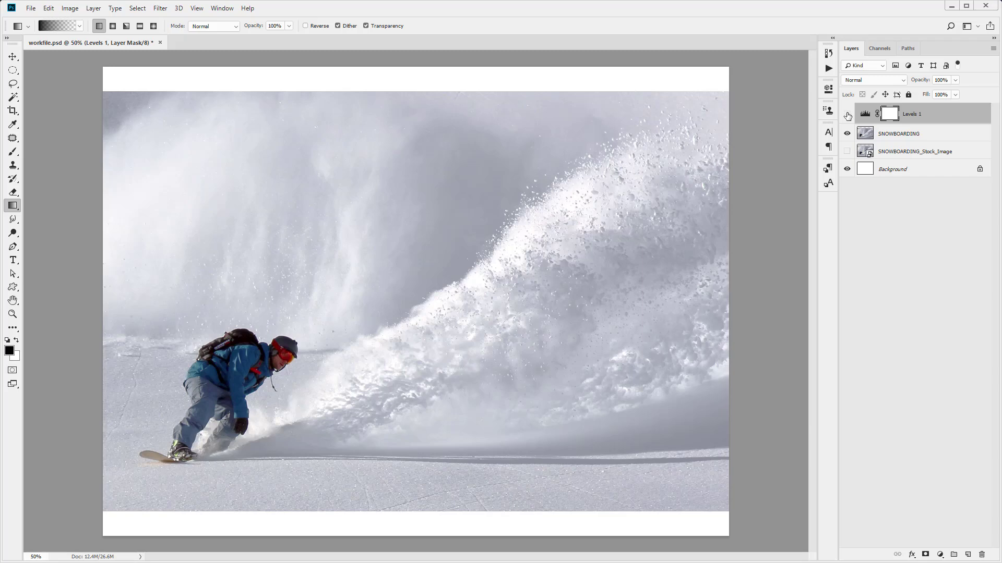
Compare the snowboarder at 100% zoom with the Levels 1 layer shown and hidden
{"action": "left_click", "coordinate": [847, 115]}
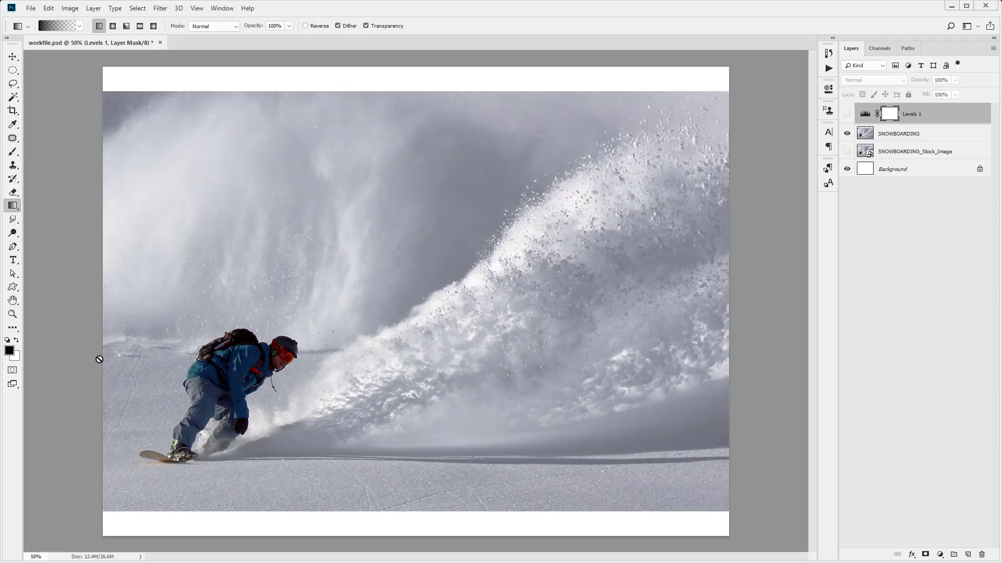
{"action": "left_click", "coordinate": [12, 313]}
{"action": "left_click", "coordinate": [190, 371]}
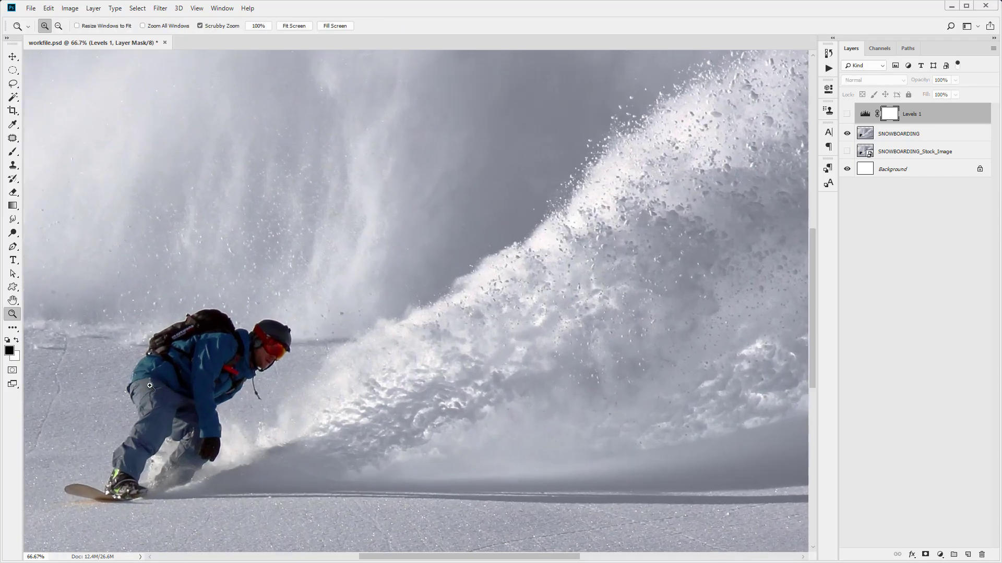
{"action": "left_click_drag", "start_coordinate": [368, 560], "coordinate": [329, 558]}
{"action": "scroll", "coordinate": [393, 397], "scroll_direction": "down", "scroll_amount": 1}
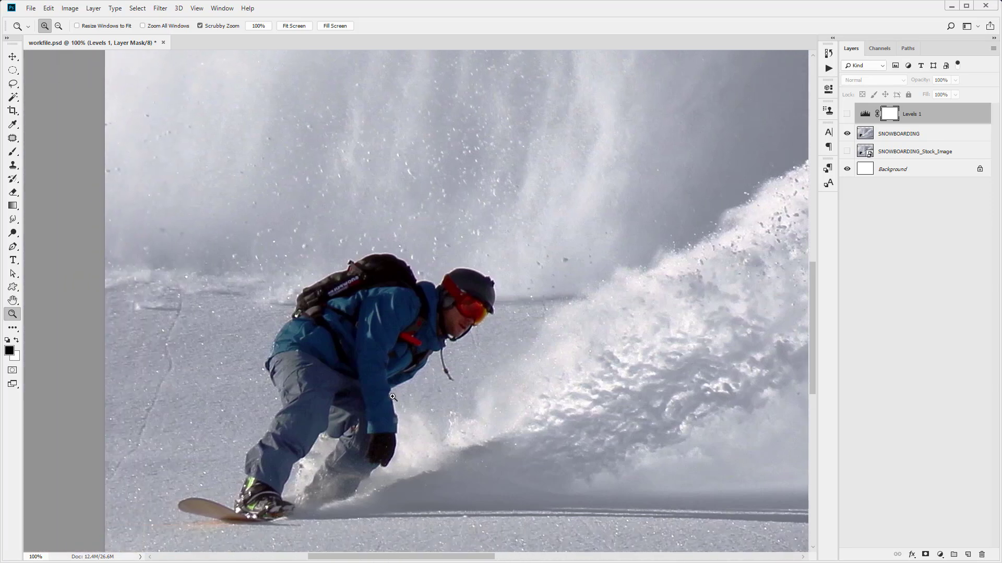
{"action": "left_click", "coordinate": [846, 114]}
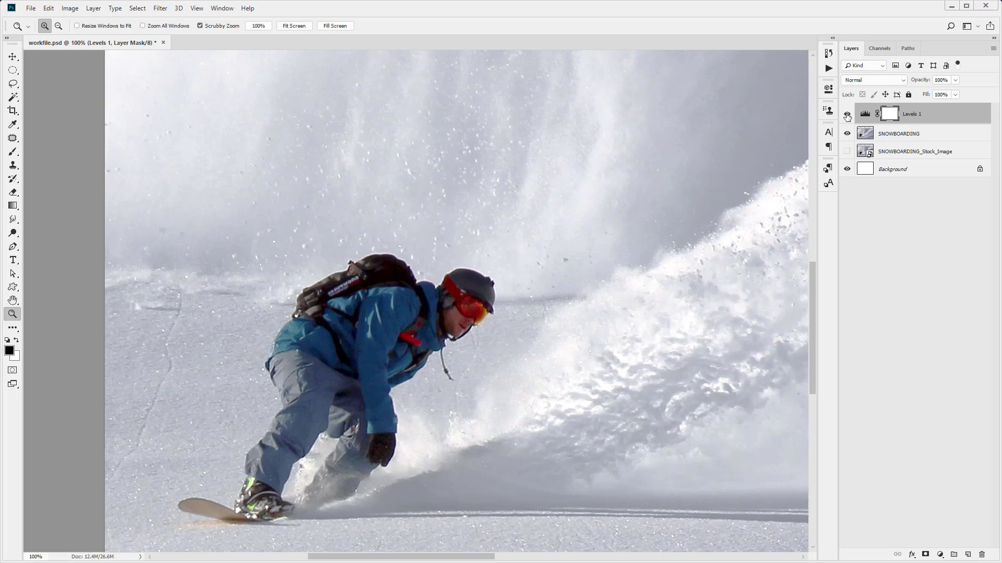
{"action": "left_click", "coordinate": [847, 115]}
{"action": "right_click", "coordinate": [403, 307]}
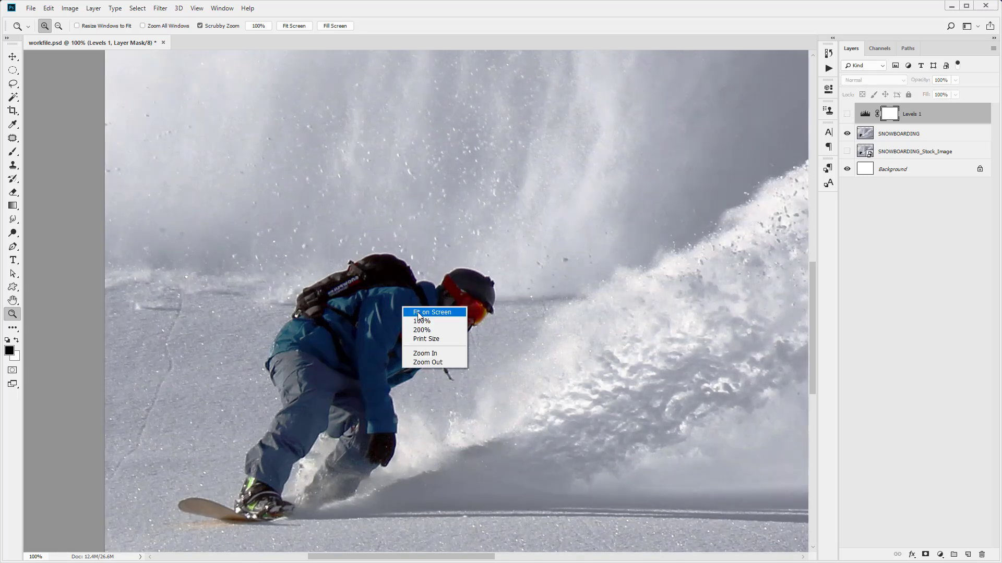
{"action": "left_click", "coordinate": [314, 346]}
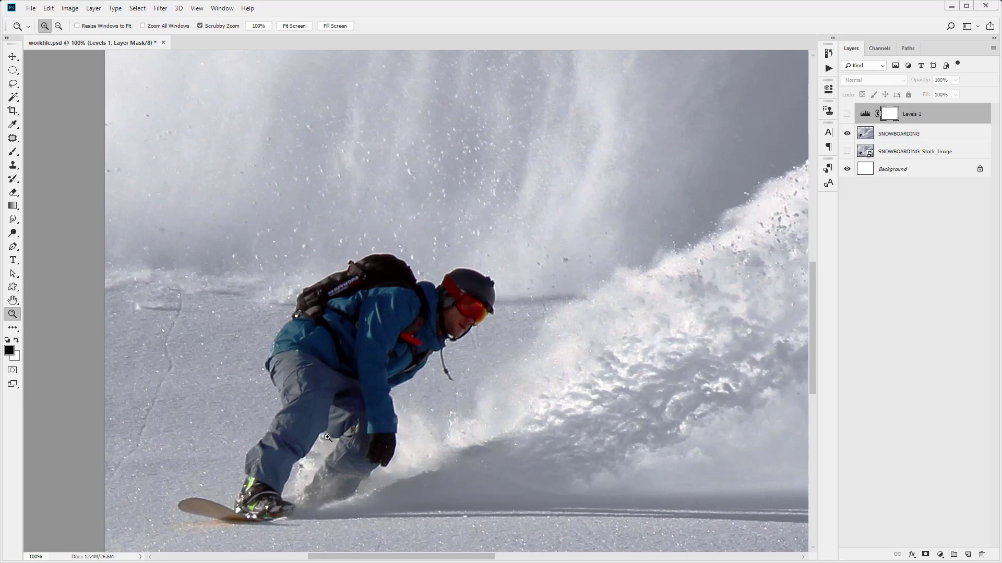
Start a Pen tool path at the front leg's inner edge below the knee and trace down around the boot's toe
{"action": "left_click", "coordinate": [327, 438]}
{"action": "left_click", "coordinate": [327, 438]}
{"action": "key", "text": "p"}
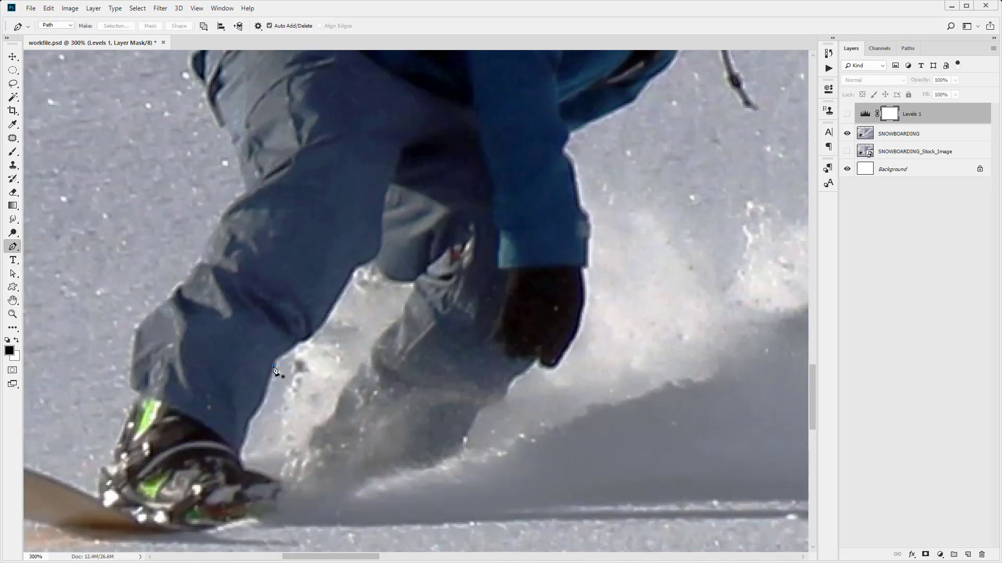
{"action": "left_click", "coordinate": [274, 365]}
{"action": "left_click", "coordinate": [259, 408]}
{"action": "left_click", "coordinate": [245, 436]}
{"action": "left_click", "coordinate": [239, 456]}
{"action": "left_click", "coordinate": [247, 470]}
{"action": "left_click", "coordinate": [260, 476]}
{"action": "left_click", "coordinate": [271, 479]}
{"action": "scroll", "coordinate": [278, 461], "scroll_direction": "down", "scroll_amount": 1}
{"action": "left_click", "coordinate": [275, 466]}
{"action": "left_click", "coordinate": [275, 474]}
Continue the path along the boot's sole and around the snowboard's curved tip
{"action": "left_click", "coordinate": [237, 489]}
{"action": "left_click_drag", "start_coordinate": [143, 496], "coordinate": [407, 492]}
{"action": "left_click", "coordinate": [333, 485]}
{"action": "left_click_drag", "start_coordinate": [219, 448], "coordinate": [219, 425]}
{"action": "left_click_drag", "start_coordinate": [284, 425], "coordinate": [313, 429]}
Trace the path up the back of the boot and along the outer edge of the lower leg to the knee
{"action": "left_click", "coordinate": [398, 414]}
{"action": "left_click", "coordinate": [416, 375]}
{"action": "left_click", "coordinate": [427, 362]}
{"action": "left_click", "coordinate": [428, 357]}
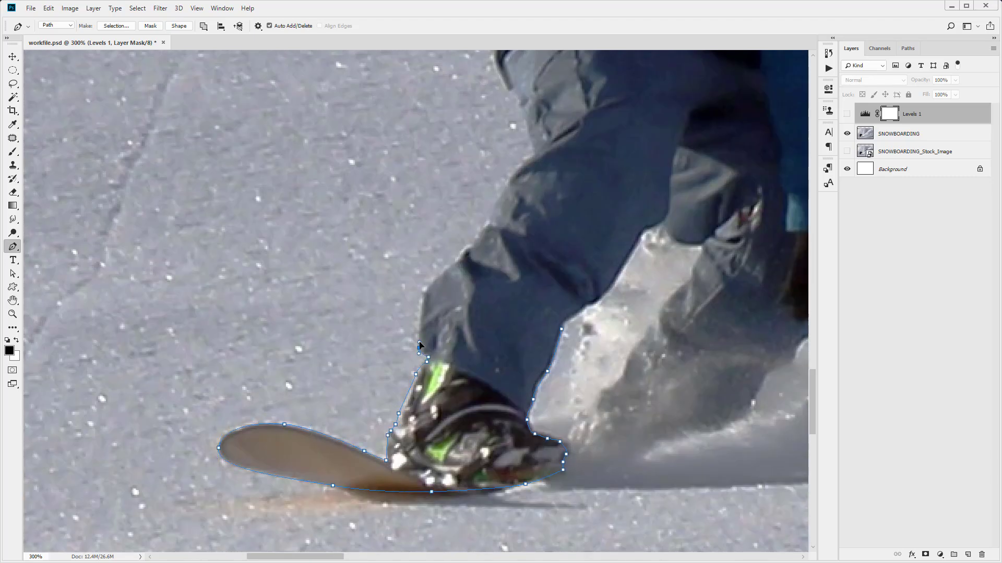
{"action": "left_click", "coordinate": [419, 348]}
{"action": "left_click", "coordinate": [429, 289]}
{"action": "left_click_drag", "start_coordinate": [430, 288], "coordinate": [293, 387]}
{"action": "left_click", "coordinate": [324, 359]}
{"action": "left_click_drag", "start_coordinate": [329, 283], "coordinate": [292, 460]}
{"action": "left_click", "coordinate": [329, 474]}
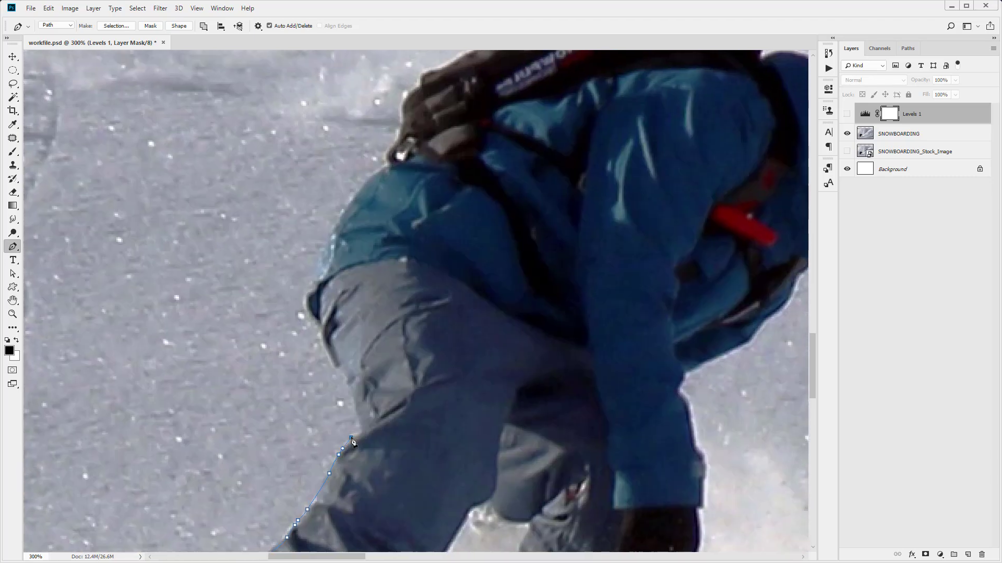
Trace the path from the knee up the back of the thigh and the jacket's rear edge toward the backpack
{"action": "left_click", "coordinate": [360, 433]}
{"action": "left_click", "coordinate": [346, 377]}
{"action": "left_click", "coordinate": [325, 352]}
{"action": "left_click", "coordinate": [312, 322]}
{"action": "left_click", "coordinate": [304, 295]}
{"action": "left_click", "coordinate": [318, 254]}
{"action": "left_click", "coordinate": [355, 195]}
{"action": "left_click_drag", "start_coordinate": [372, 172], "coordinate": [382, 167]}
{"action": "left_click", "coordinate": [386, 165]}
Trace the path along the backpack's upper outline from its base over the strap buckle toward the shoulder
{"action": "key", "text": "ctrl+plus"}
{"action": "left_click_drag", "start_coordinate": [473, 171], "coordinate": [332, 524]}
{"action": "left_click", "coordinate": [240, 448]}
{"action": "left_click_drag", "start_coordinate": [339, 324], "coordinate": [349, 317]}
{"action": "left_click", "coordinate": [405, 287]}
{"action": "left_click", "coordinate": [450, 277]}
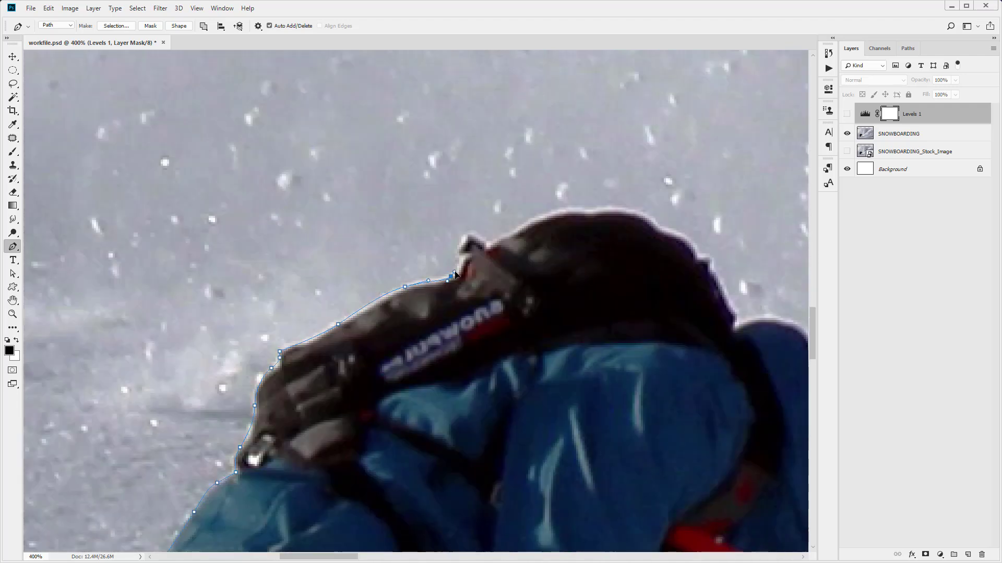
{"action": "left_click", "coordinate": [458, 247]}
{"action": "left_click", "coordinate": [467, 232]}
{"action": "left_click", "coordinate": [488, 243]}
{"action": "left_click", "coordinate": [536, 220]}
{"action": "left_click", "coordinate": [588, 211]}
{"action": "left_click_drag", "start_coordinate": [639, 215], "coordinate": [655, 223]}
{"action": "left_click", "coordinate": [663, 230]}
{"action": "left_click", "coordinate": [695, 249]}
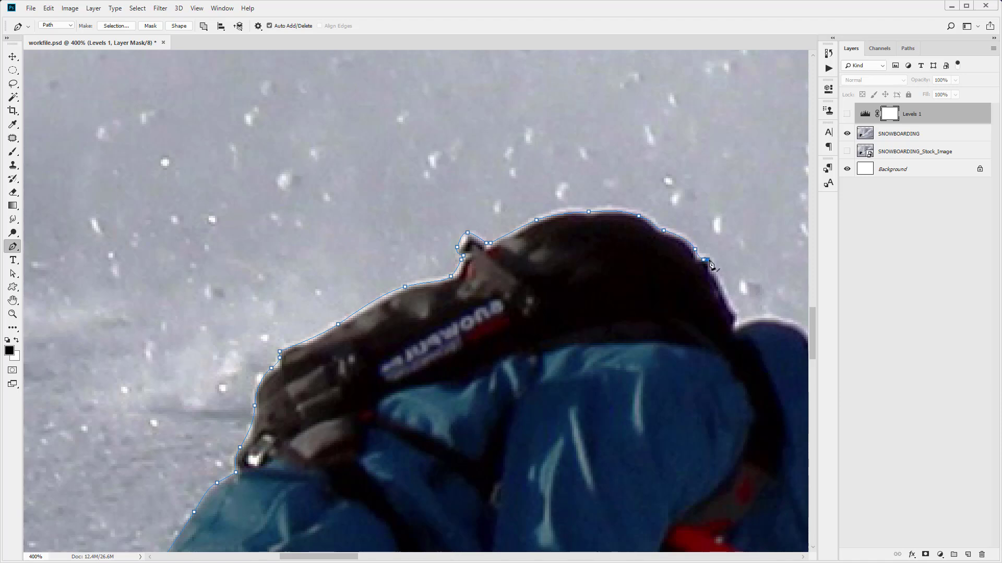
{"action": "left_click", "coordinate": [722, 293]}
Trace the path over the jacket's hood and around the helmet to the top of the goggles
{"action": "left_click_drag", "start_coordinate": [629, 325], "coordinate": [187, 281]}
{"action": "left_click", "coordinate": [319, 276]}
{"action": "left_click", "coordinate": [369, 307]}
{"action": "left_click", "coordinate": [393, 282]}
{"action": "left_click", "coordinate": [411, 248]}
{"action": "left_click_drag", "start_coordinate": [450, 227], "coordinate": [540, 236]}
{"action": "left_click", "coordinate": [561, 255]}
{"action": "left_click", "coordinate": [606, 278]}
{"action": "left_click", "coordinate": [601, 292]}
{"action": "left_click_drag", "start_coordinate": [605, 315], "coordinate": [546, 233]}
{"action": "left_click_drag", "start_coordinate": [547, 273], "coordinate": [542, 293]}
{"action": "left_click", "coordinate": [539, 296]}
{"action": "left_click", "coordinate": [545, 321]}
{"action": "left_click", "coordinate": [523, 320]}
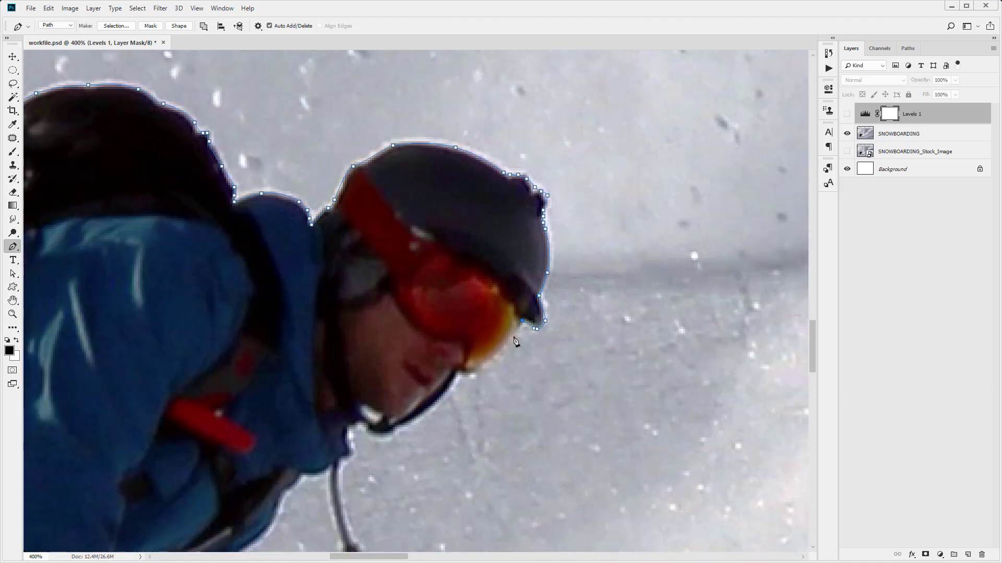
Trace the path around the goggles, chin and helmet strap down to the jacket collar
{"action": "left_click", "coordinate": [481, 366]}
{"action": "left_click", "coordinate": [458, 373]}
{"action": "left_click", "coordinate": [403, 425]}
{"action": "left_click", "coordinate": [372, 434]}
{"action": "left_click_drag", "start_coordinate": [349, 435], "coordinate": [402, 257]}
{"action": "left_click", "coordinate": [405, 274]}
{"action": "left_click", "coordinate": [396, 278]}
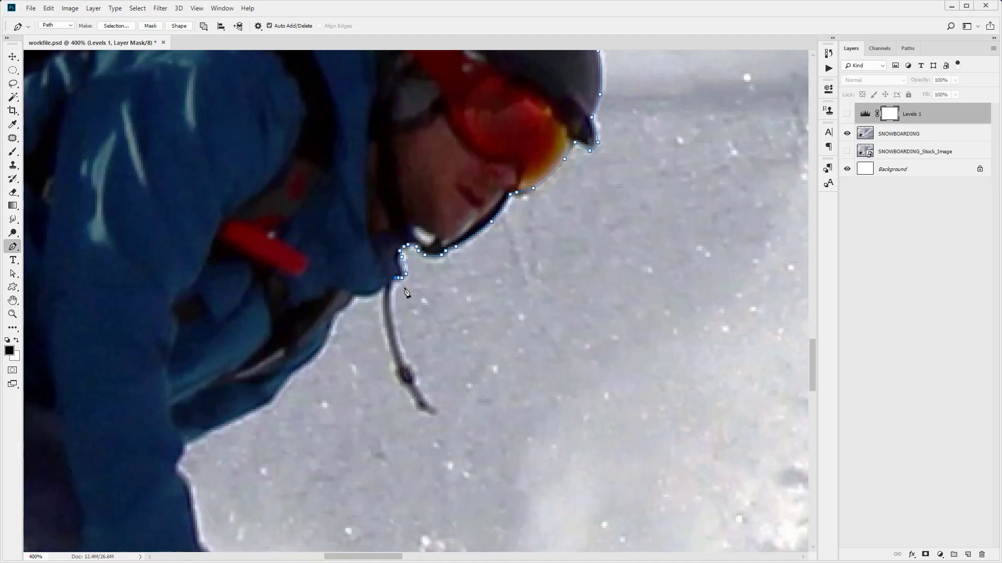
Trace the path down and back up around the thin cord hanging from the jacket collar
{"action": "left_click", "coordinate": [389, 299]}
{"action": "left_click", "coordinate": [402, 351]}
{"action": "left_click", "coordinate": [421, 387]}
{"action": "left_click", "coordinate": [433, 410]}
{"action": "left_click", "coordinate": [404, 385]}
{"action": "left_click", "coordinate": [387, 332]}
{"action": "left_click", "coordinate": [383, 295]}
Trace the path along the jacket's front edge and down the outer edge of the sleeve
{"action": "left_click", "coordinate": [364, 297]}
{"action": "left_click", "coordinate": [347, 304]}
{"action": "left_click", "coordinate": [324, 349]}
{"action": "left_click", "coordinate": [268, 405]}
{"action": "left_click", "coordinate": [210, 432]}
{"action": "left_click_drag", "start_coordinate": [178, 461], "coordinate": [211, 284]}
{"action": "left_click_drag", "start_coordinate": [217, 299], "coordinate": [223, 307]}
{"action": "left_click", "coordinate": [228, 335]}
{"action": "left_click", "coordinate": [232, 368]}
{"action": "left_click", "coordinate": [241, 412]}
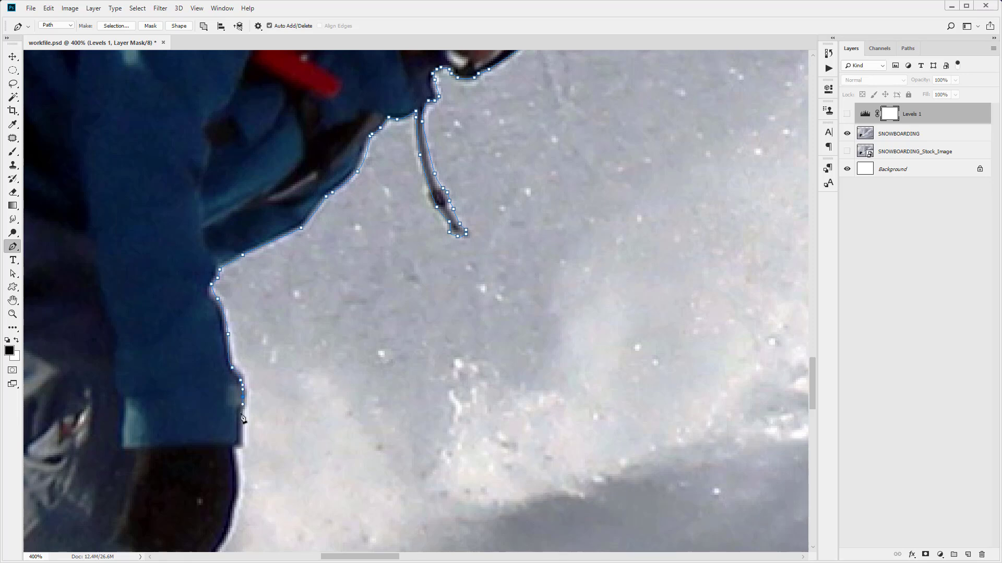
Trace the path from the sleeve cuff around the black glove and onto the rear leg's edge
{"action": "left_click", "coordinate": [237, 449]}
{"action": "left_click_drag", "start_coordinate": [237, 449], "coordinate": [247, 227]}
{"action": "left_click", "coordinate": [225, 336]}
{"action": "left_click", "coordinate": [201, 361]}
{"action": "left_click", "coordinate": [184, 347]}
{"action": "left_click", "coordinate": [175, 361]}
{"action": "left_click", "coordinate": [154, 373]}
{"action": "left_click_drag", "start_coordinate": [146, 394], "coordinate": [400, 266]}
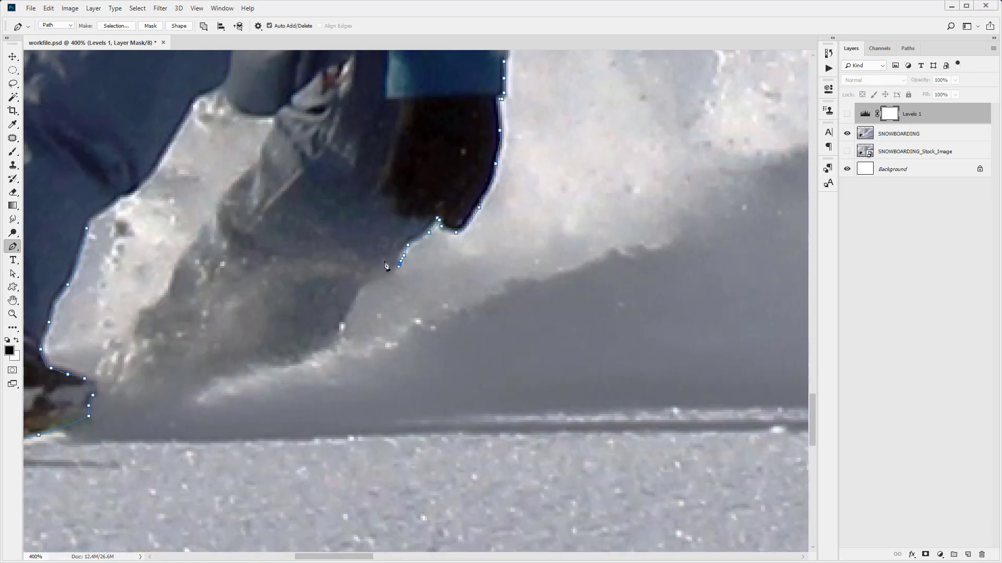
Trace the path around the snow-covered lower rear leg and up its inner edge to the knee
{"action": "left_click", "coordinate": [358, 295]}
{"action": "left_click", "coordinate": [339, 331]}
{"action": "left_click", "coordinate": [281, 364]}
{"action": "left_click", "coordinate": [199, 368]}
{"action": "left_click_drag", "start_coordinate": [172, 277], "coordinate": [174, 265]}
{"action": "left_click", "coordinate": [189, 247]}
{"action": "left_click", "coordinate": [235, 183]}
{"action": "left_click", "coordinate": [259, 158]}
{"action": "left_click", "coordinate": [266, 136]}
{"action": "left_click", "coordinate": [274, 113]}
Trace the front leg's inner edge down from the gap between the legs and close the path at its starting point
{"action": "left_click", "coordinate": [222, 84]}
{"action": "left_click", "coordinate": [195, 99]}
{"action": "left_click", "coordinate": [156, 166]}
{"action": "left_click", "coordinate": [114, 199]}
{"action": "left_click", "coordinate": [100, 212]}
{"action": "left_click", "coordinate": [93, 216]}
{"action": "left_click", "coordinate": [89, 220]}
{"action": "left_click", "coordinate": [87, 228]}
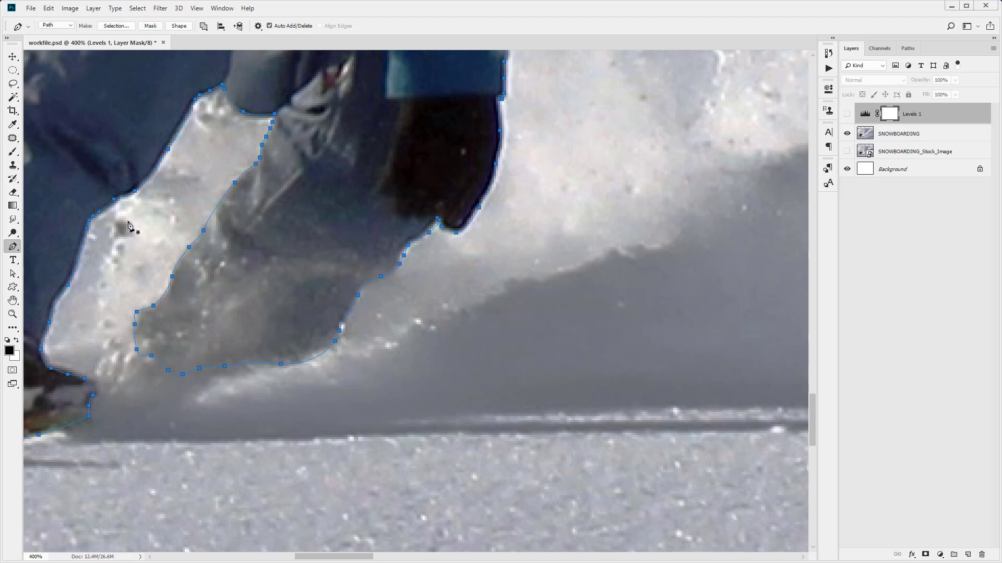
Convert the closed snowboarder path into a new anti-aliased selection with a feather radius of 0 pixels
{"action": "left_click_drag", "start_coordinate": [123, 264], "coordinate": [239, 319]}
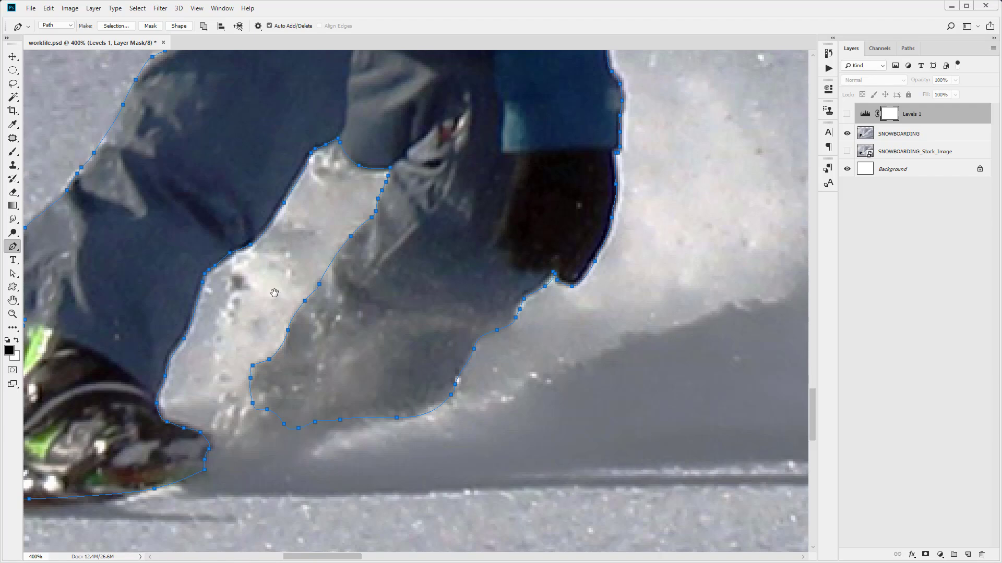
{"action": "left_click_drag", "start_coordinate": [273, 291], "coordinate": [420, 347]}
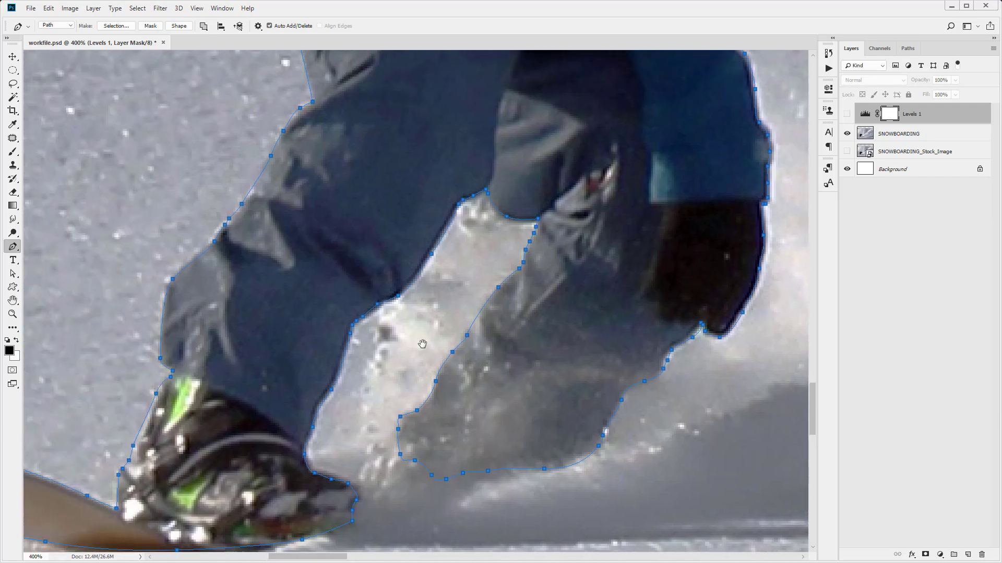
{"action": "left_click", "coordinate": [13, 313]}
{"action": "right_click", "coordinate": [369, 301]}
{"action": "left_click", "coordinate": [389, 307]}
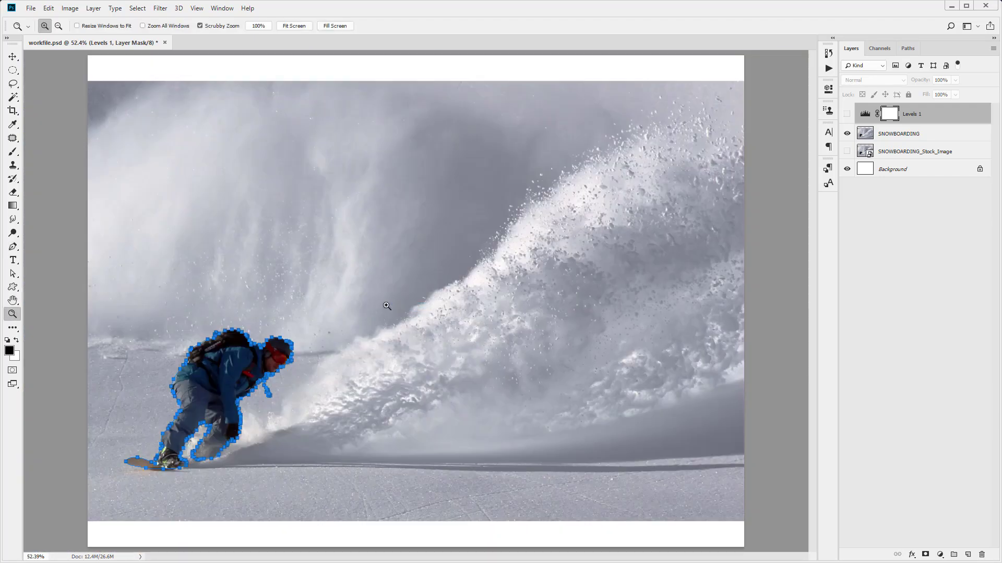
{"action": "left_click", "coordinate": [13, 247]}
{"action": "right_click", "coordinate": [220, 358]}
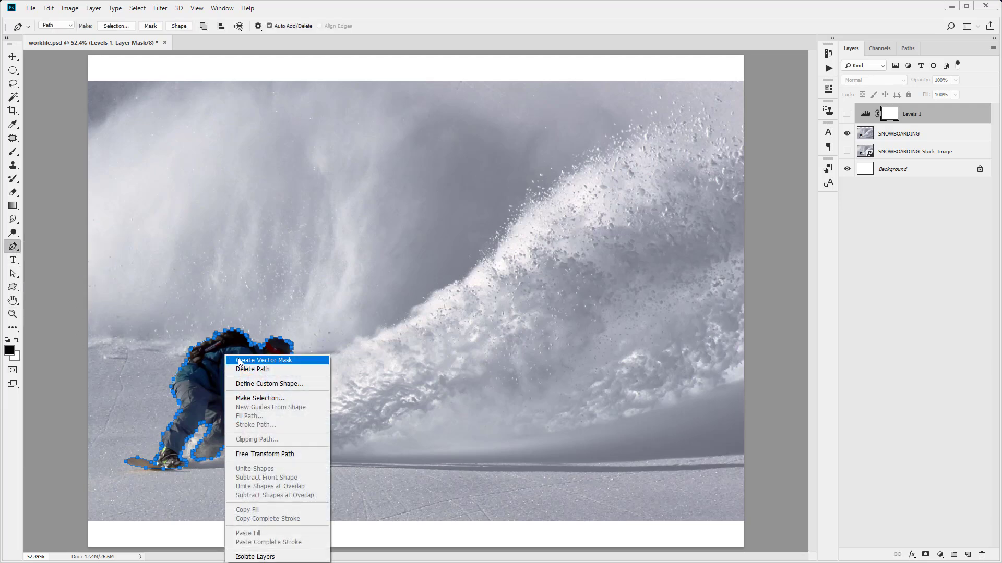
{"action": "left_click", "coordinate": [258, 399]}
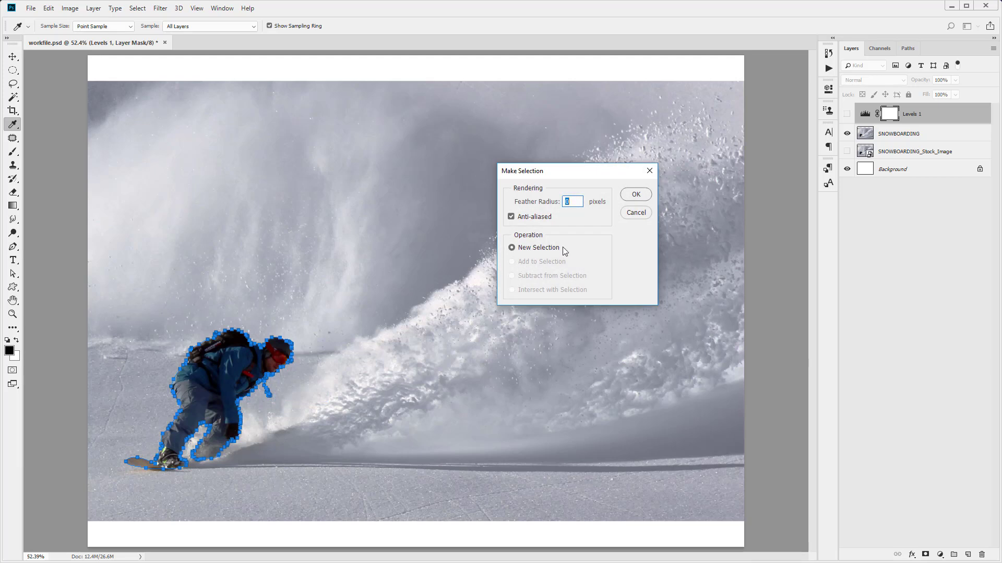
{"action": "left_click", "coordinate": [633, 194]}
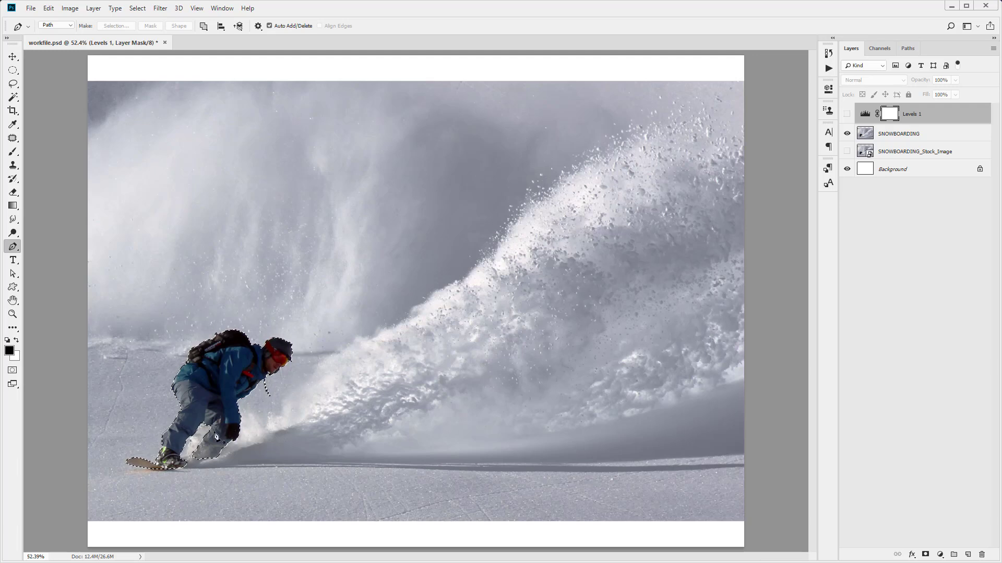
Save the selection as a new channel named Snowboarder and invert the active selection
{"action": "left_click", "coordinate": [139, 9]}
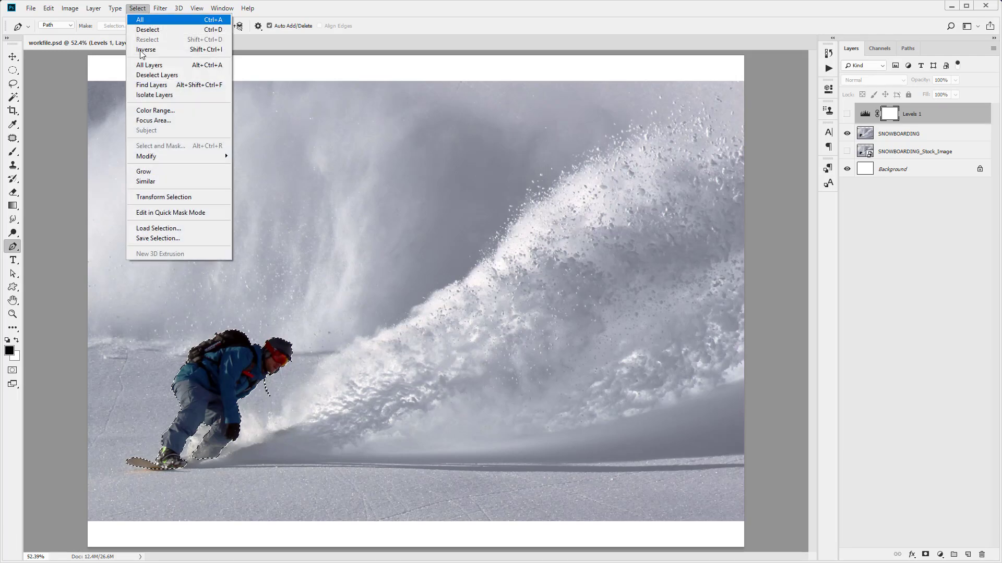
{"action": "left_click", "coordinate": [164, 238]}
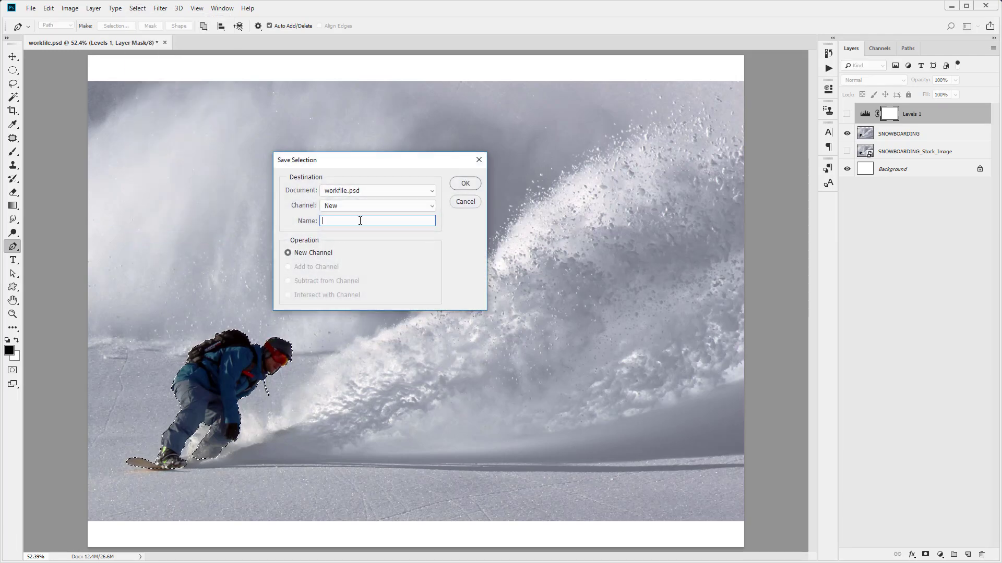
{"action": "type", "text": "Snowboarder"}
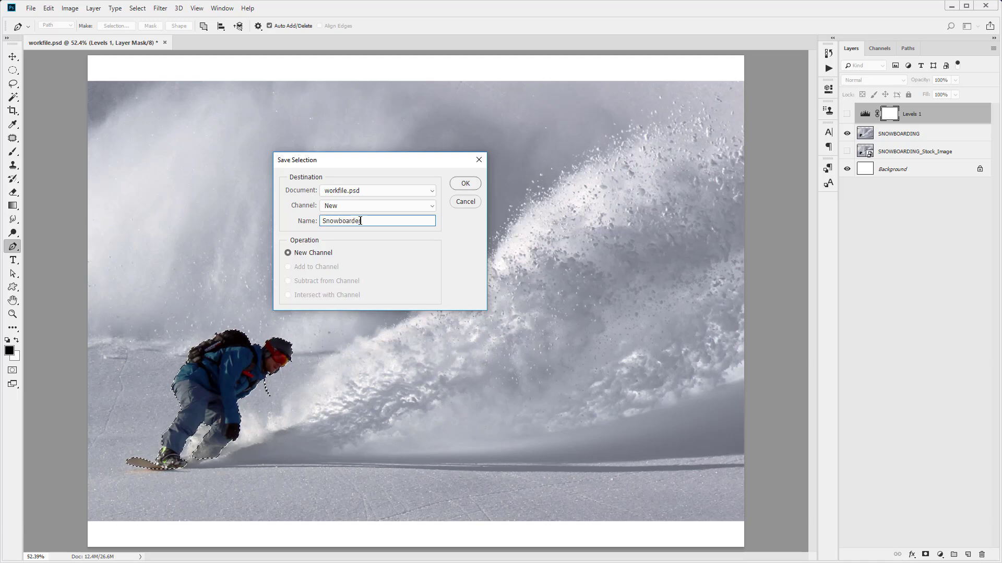
{"action": "left_click", "coordinate": [474, 182]}
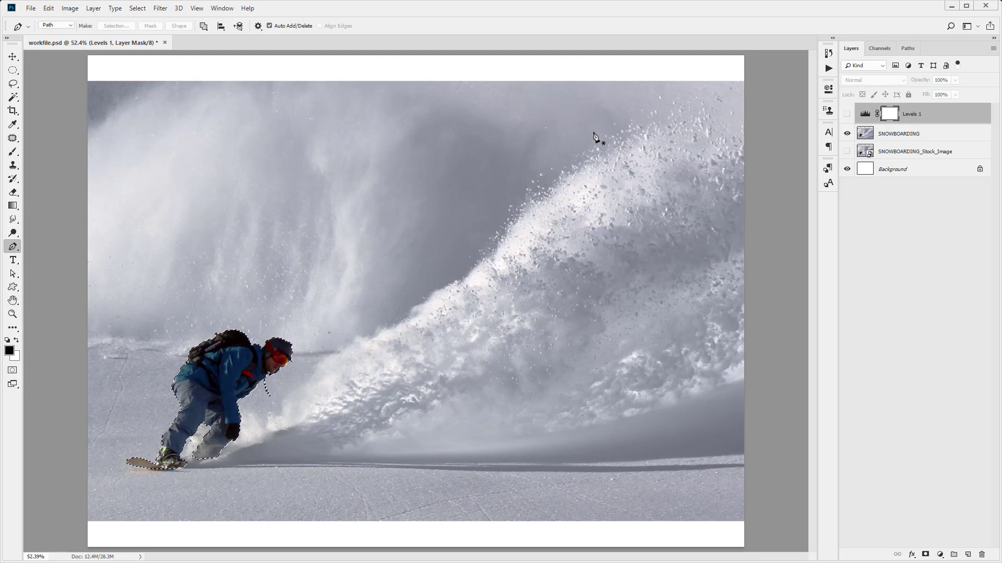
{"action": "left_click", "coordinate": [137, 8]}
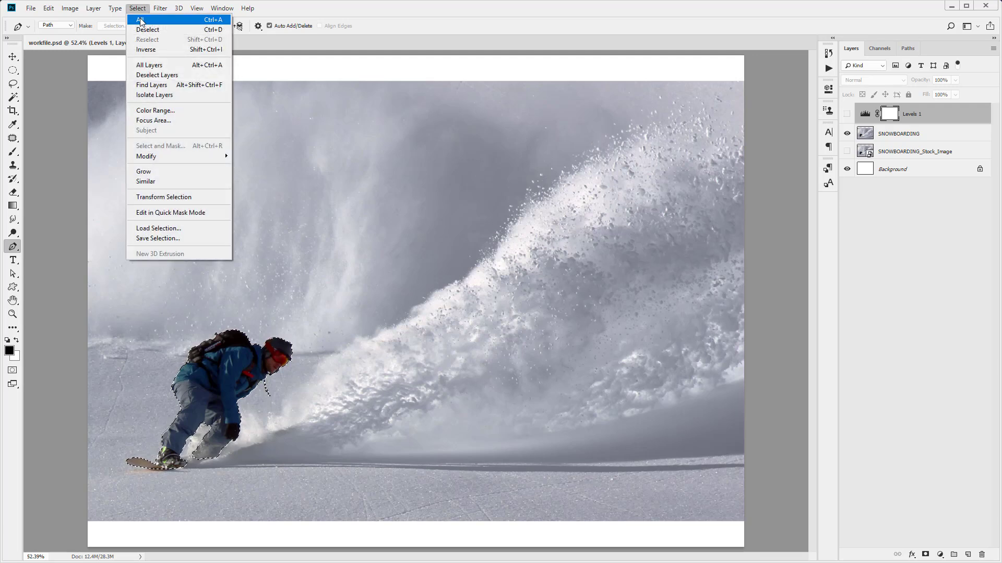
{"action": "left_click", "coordinate": [145, 51]}
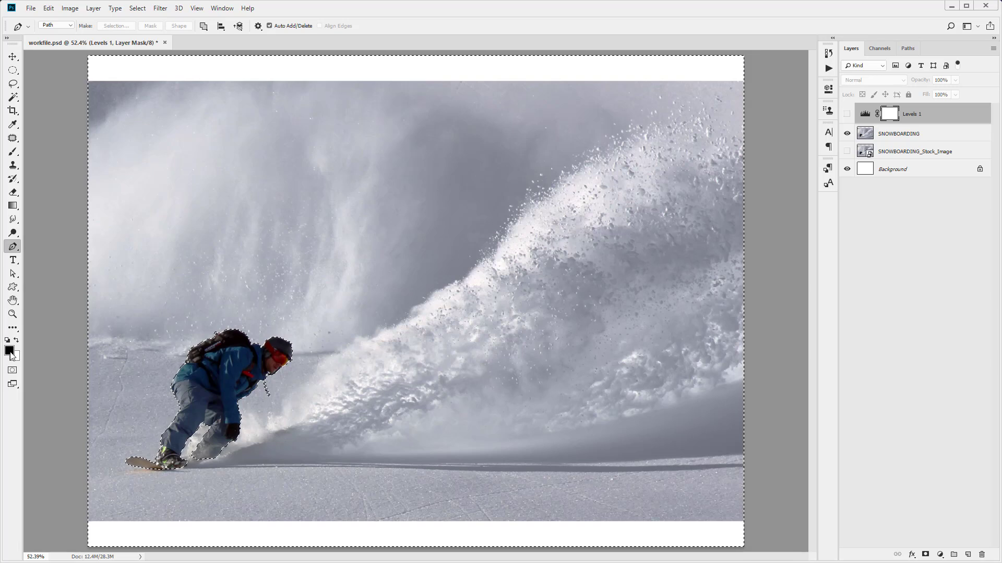
Select the Levels 1 layer's adjustment thumbnail and make the layer visible
{"action": "left_click", "coordinate": [30, 8]}
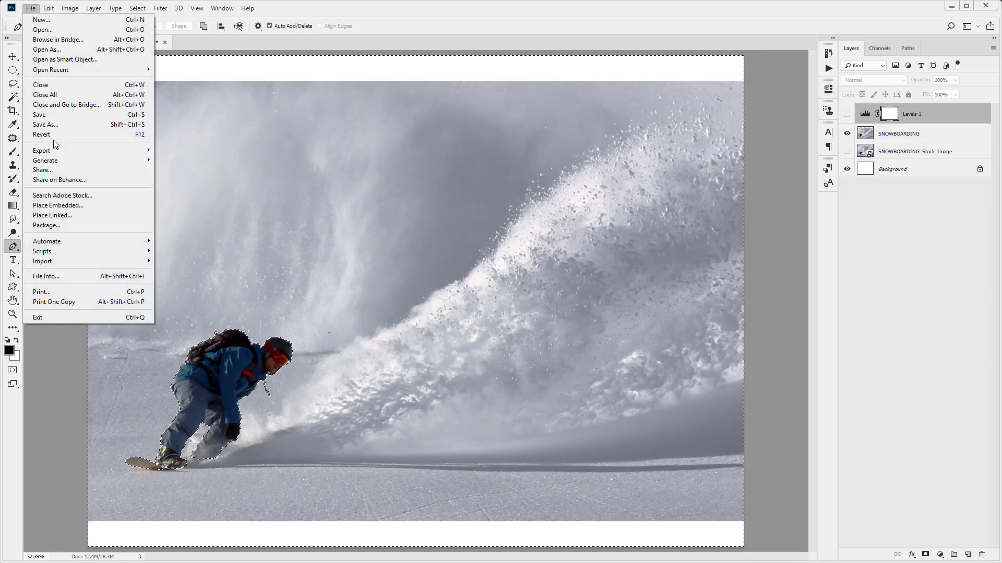
{"action": "mouse_move", "coordinate": [48, 7]}
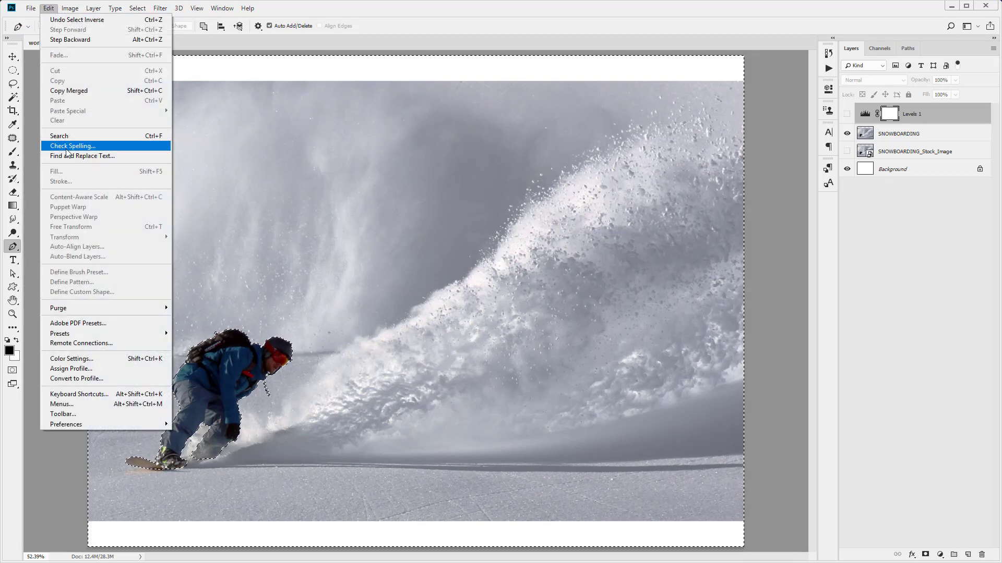
{"action": "left_click", "coordinate": [908, 111]}
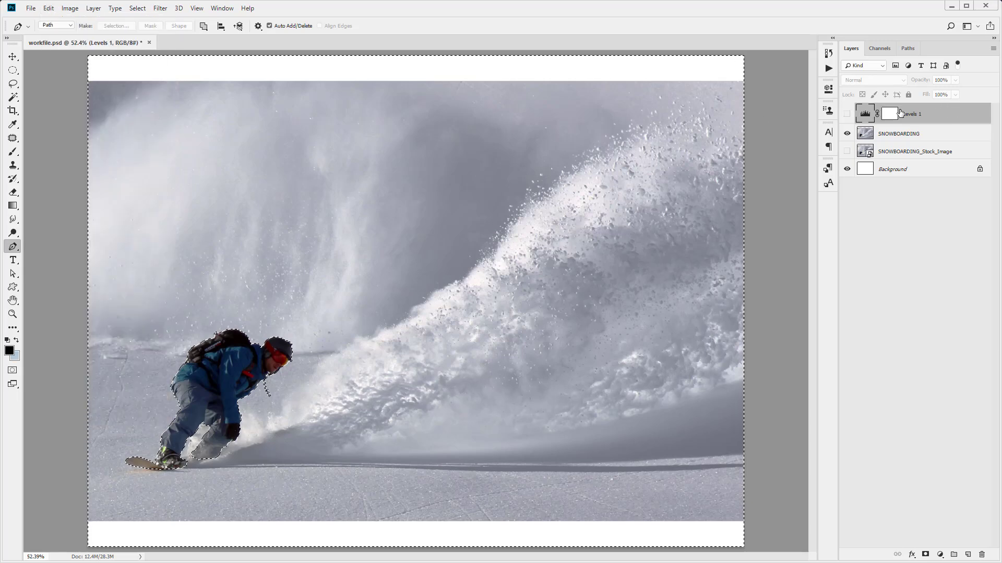
{"action": "left_click", "coordinate": [866, 113]}
{"action": "left_click", "coordinate": [847, 115]}
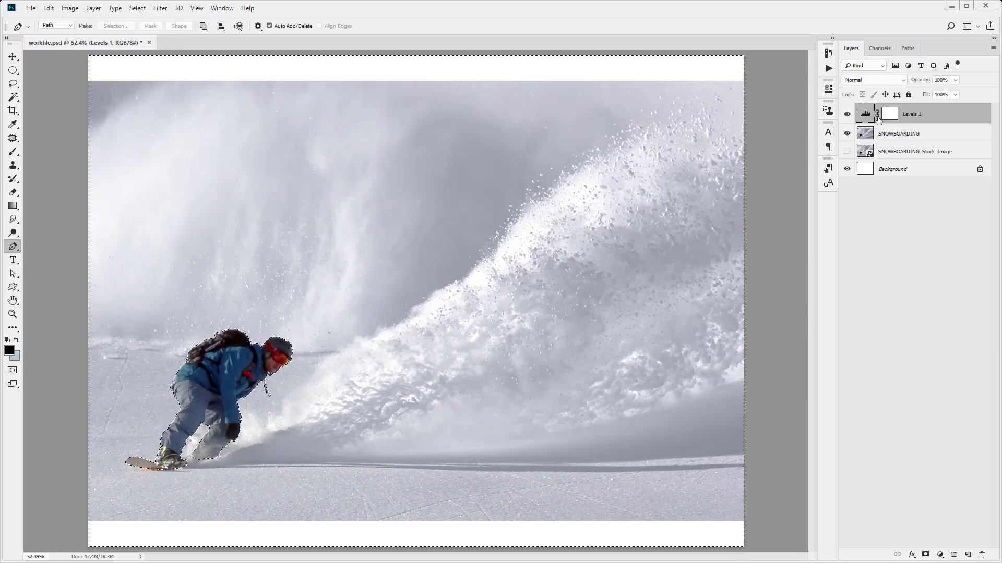
Fill the selected background area of the Levels 1 mask with the black foreground color at 100% opacity in Normal mode, and deselect
{"action": "left_click", "coordinate": [890, 115]}
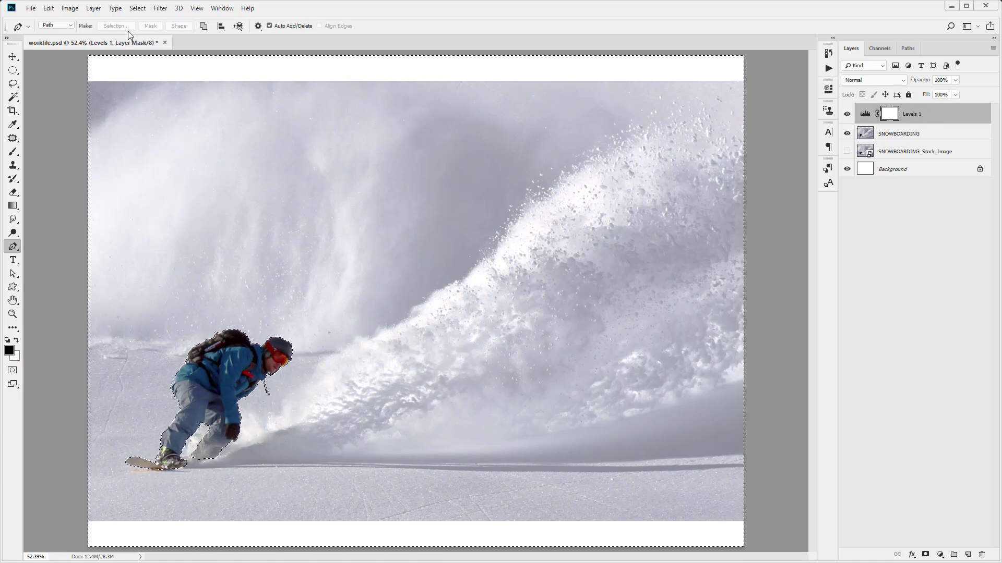
{"action": "left_click", "coordinate": [48, 9]}
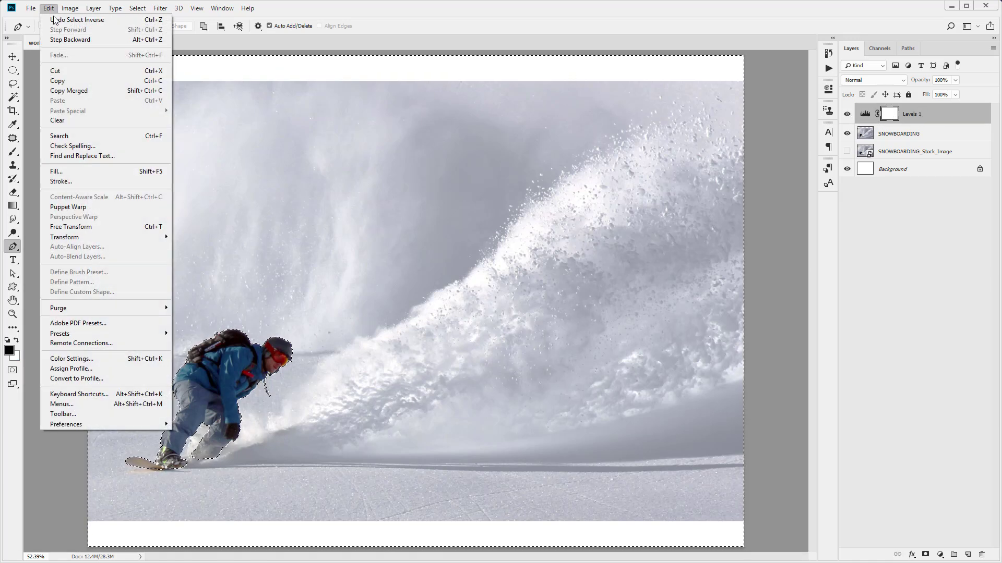
{"action": "left_click", "coordinate": [76, 172]}
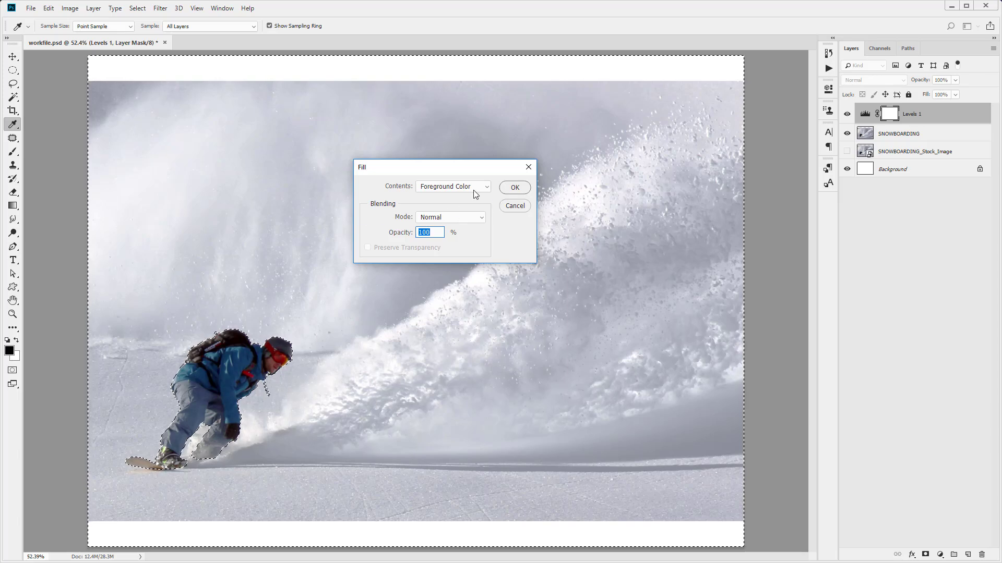
{"action": "left_click", "coordinate": [514, 188]}
{"action": "key", "text": "p"}
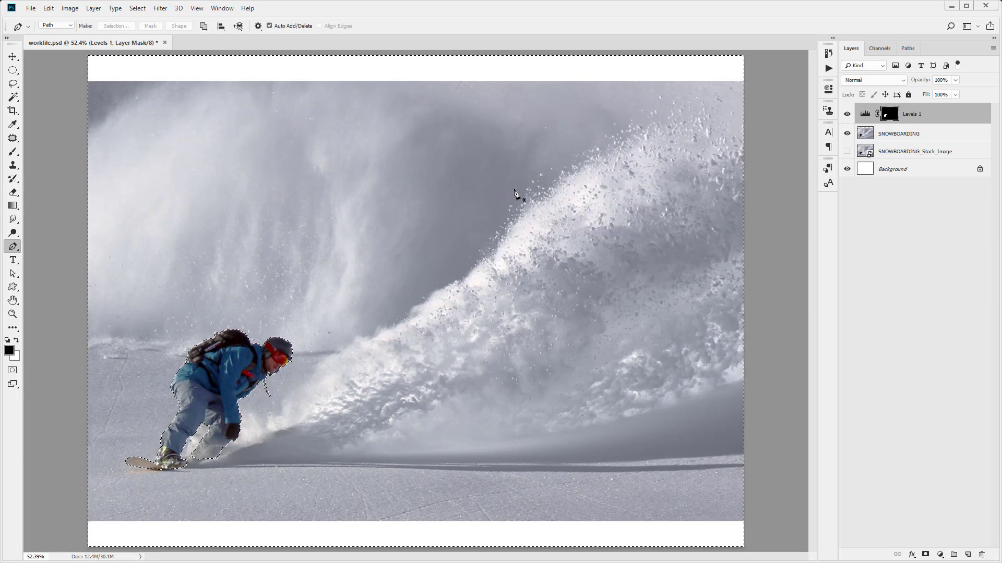
{"action": "key", "text": "ctrl+d"}
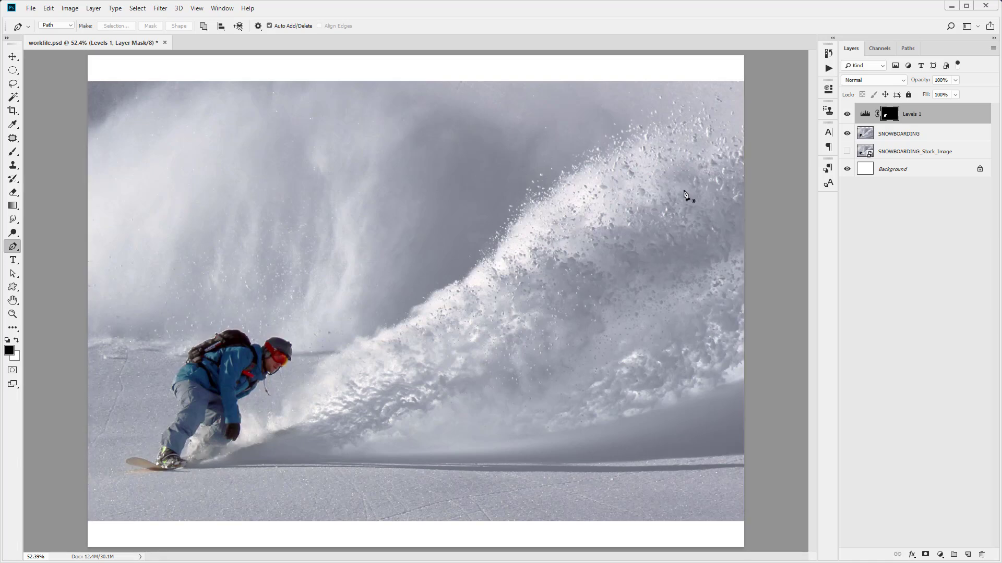
Compare the image with and without the Levels 1 adjustment and inspect its layer mask on its own
{"action": "left_click", "coordinate": [847, 115]}
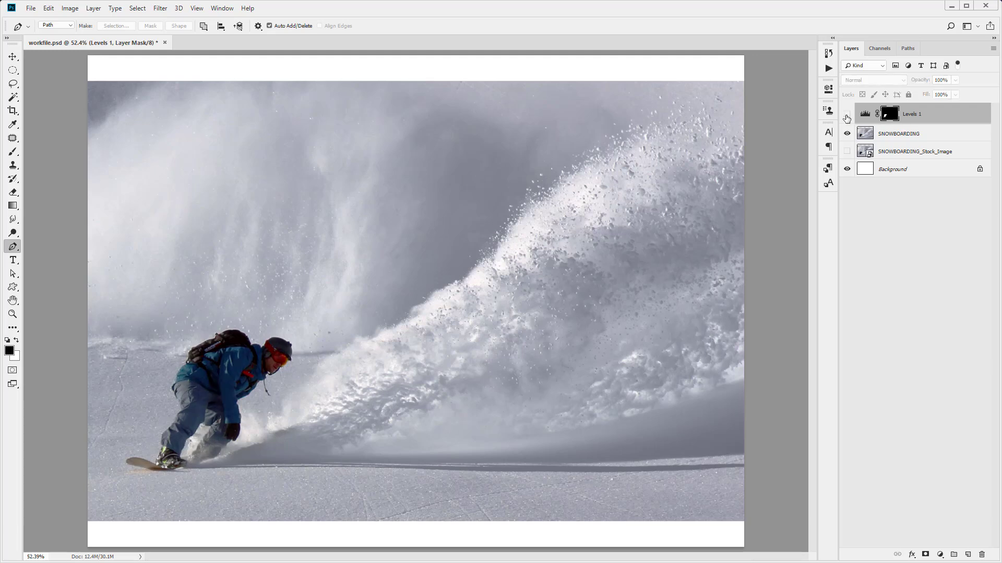
{"action": "left_click", "coordinate": [846, 115]}
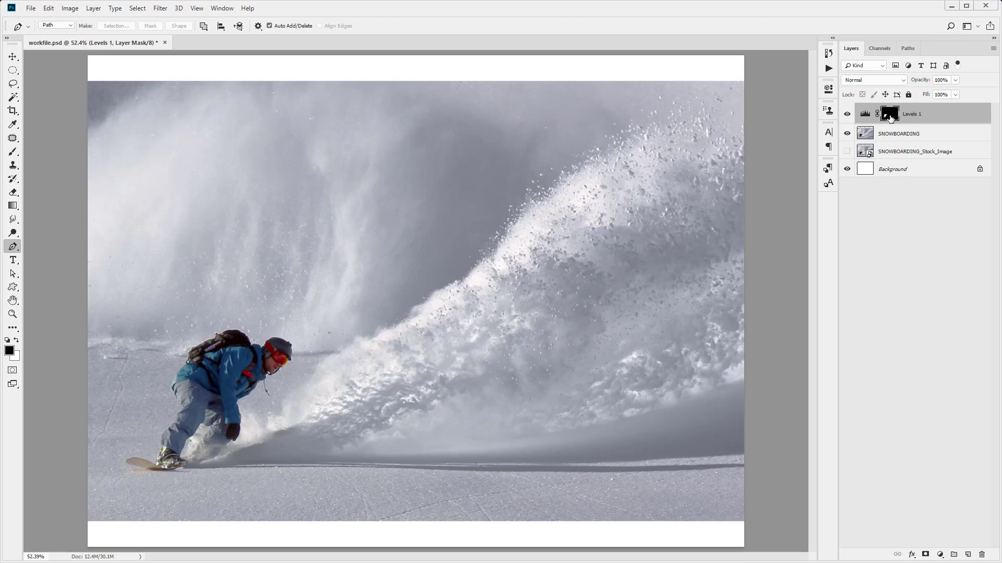
{"action": "left_click", "coordinate": [890, 116], "text": "alt"}
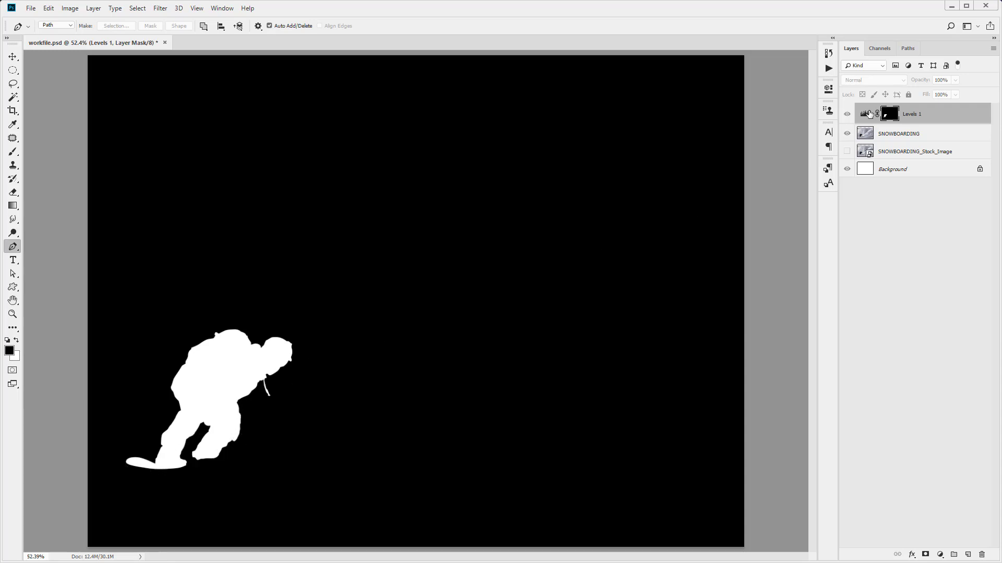
{"action": "left_click", "coordinate": [888, 114], "text": "alt"}
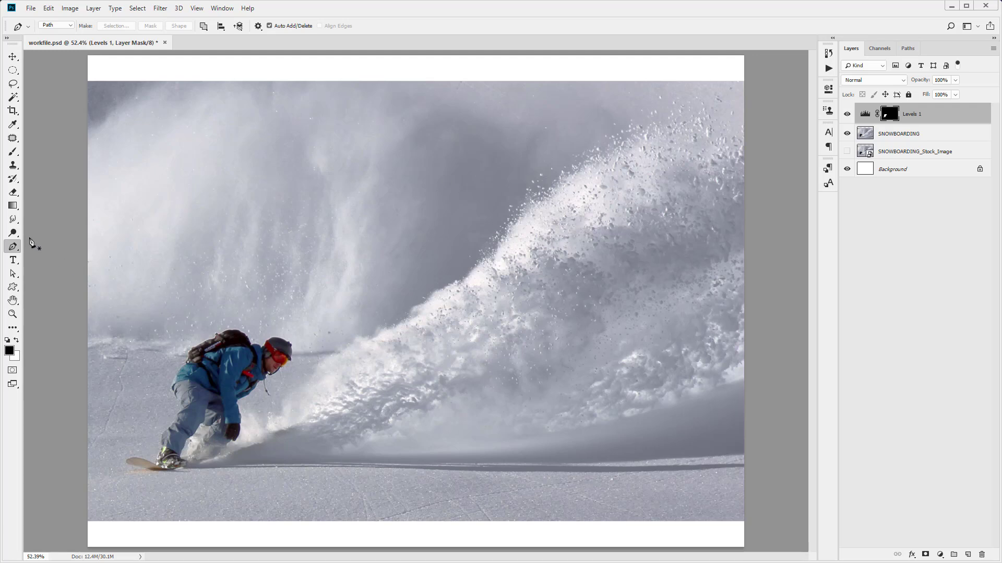
Draw a black Foreground to Transparent linear gradient on the Levels 1 mask, from the snowboarder's lower legs straight up to his thighs
{"action": "left_click", "coordinate": [13, 206]}
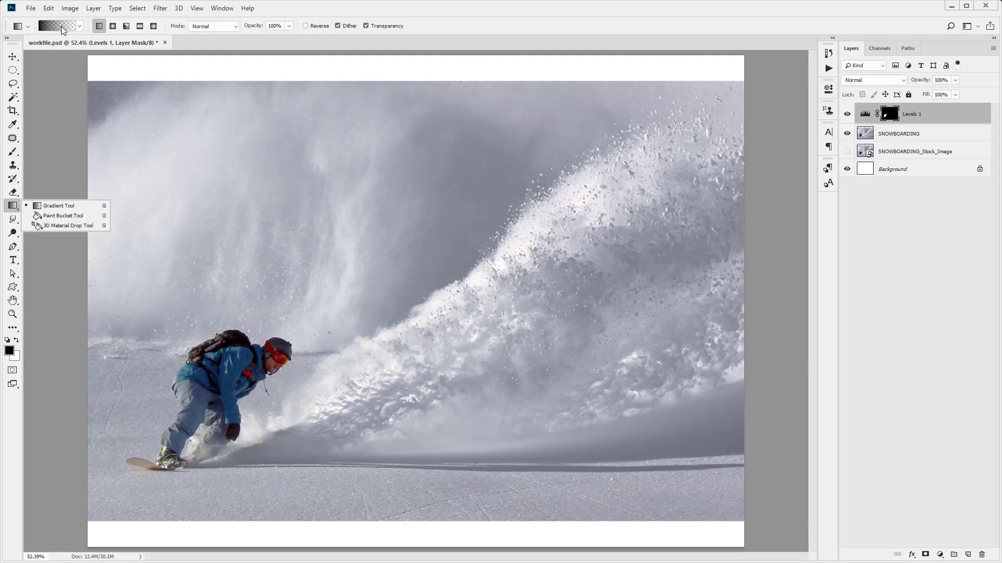
{"action": "left_click", "coordinate": [61, 27]}
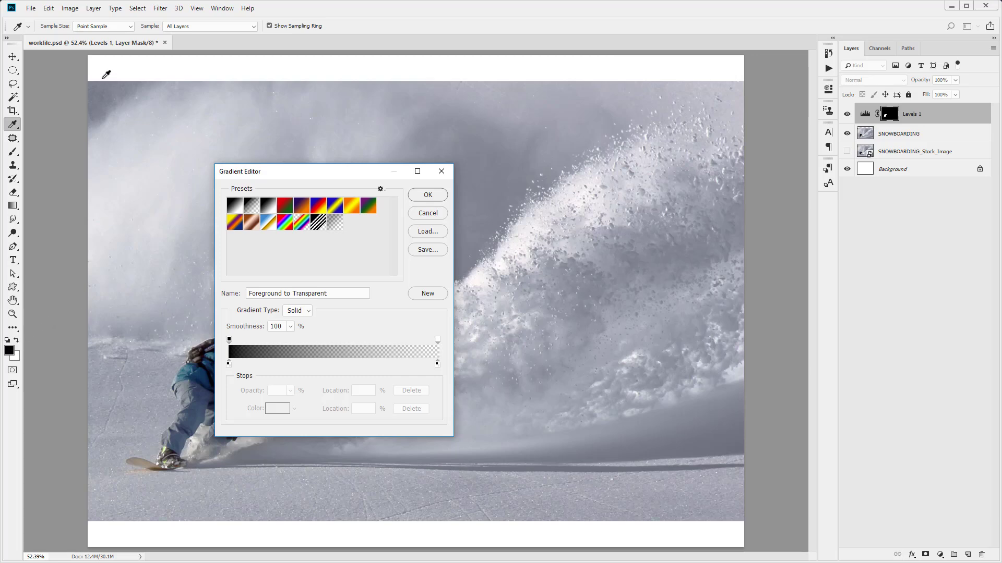
{"action": "left_click", "coordinate": [428, 195]}
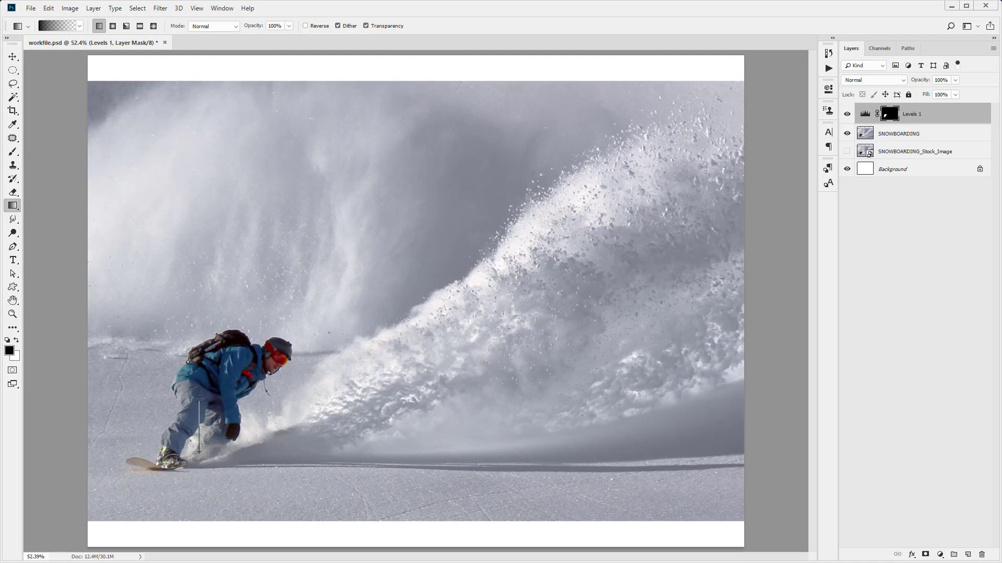
{"action": "left_click_drag", "start_coordinate": [199, 386], "coordinate": [199, 382]}
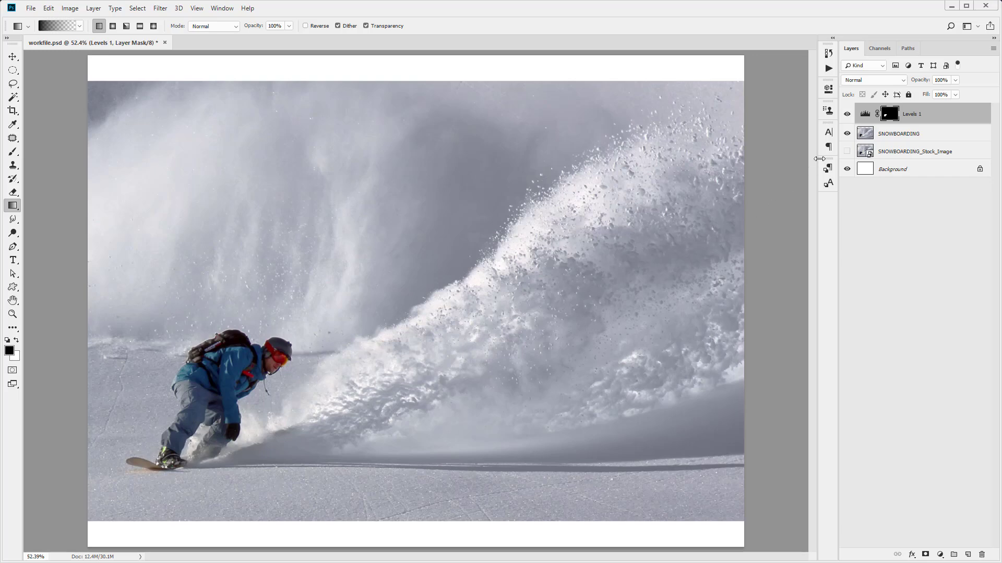
Inspect the gradient on the Levels 1 mask and compare the snowboarder's legs with the adjustment hidden and shown
{"action": "left_click", "coordinate": [887, 116], "text": "alt"}
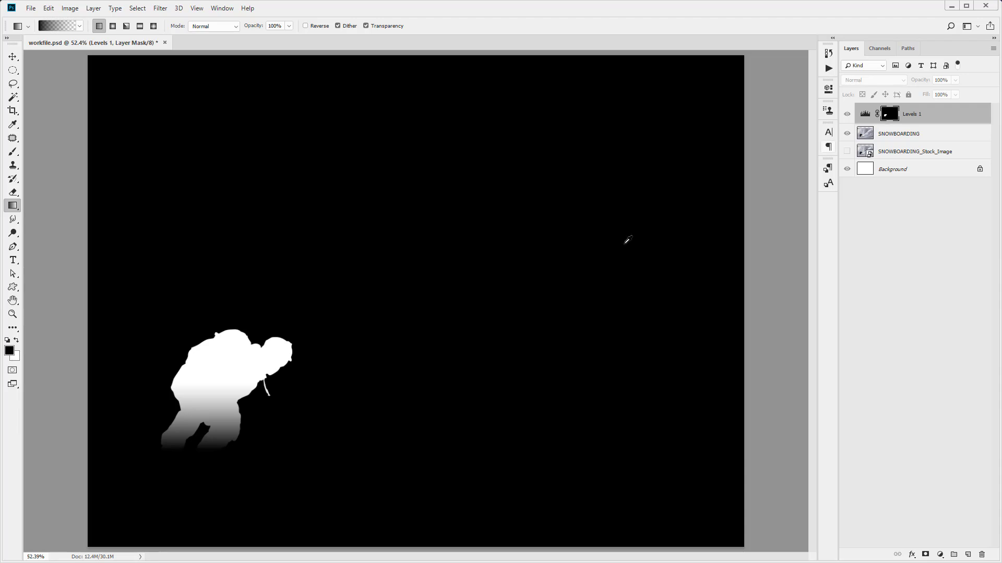
{"action": "left_click", "coordinate": [889, 115], "text": "alt"}
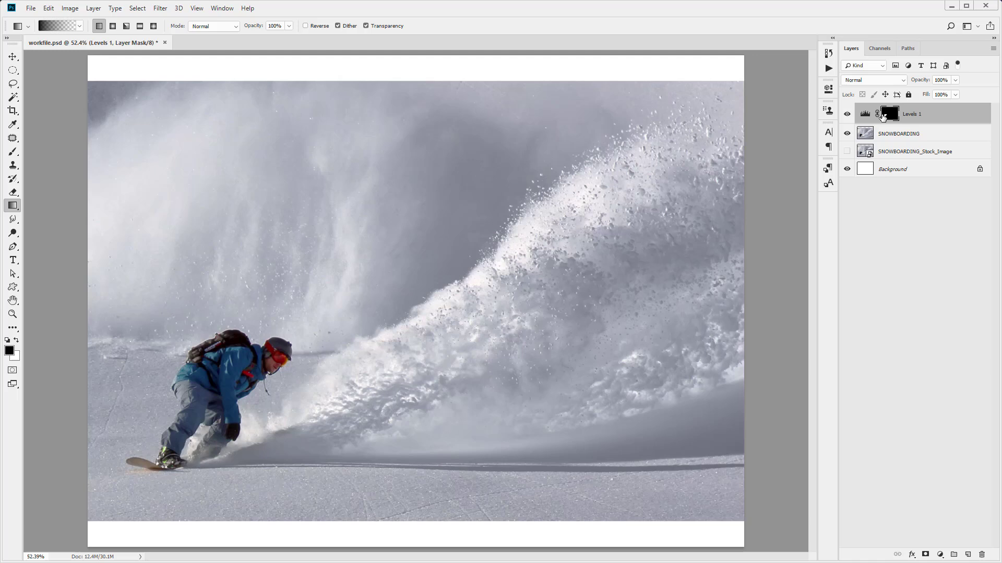
{"action": "left_click", "coordinate": [848, 116]}
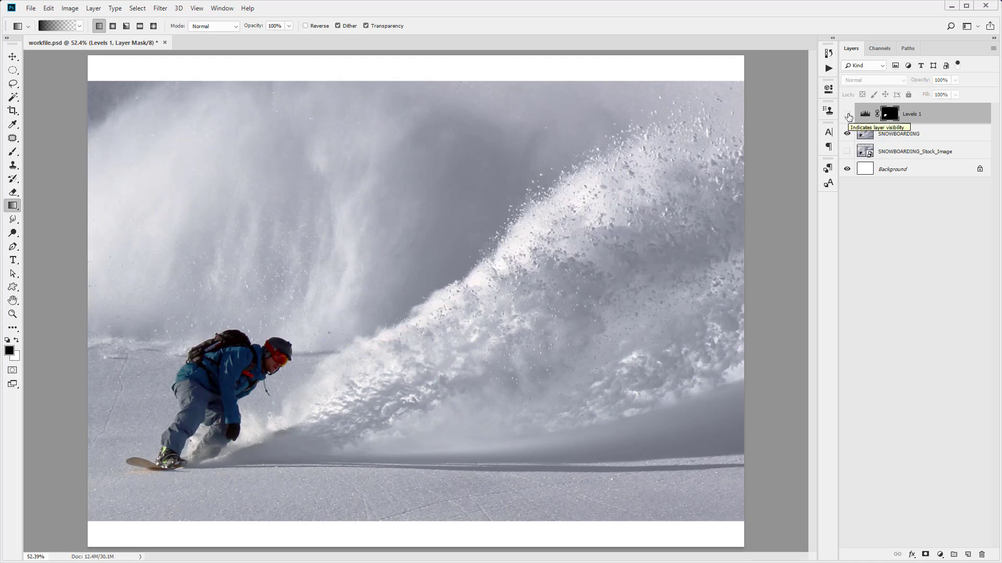
{"action": "left_click", "coordinate": [847, 116]}
Set the Gradient tool's opacity to 90%
{"action": "key", "text": "9"}
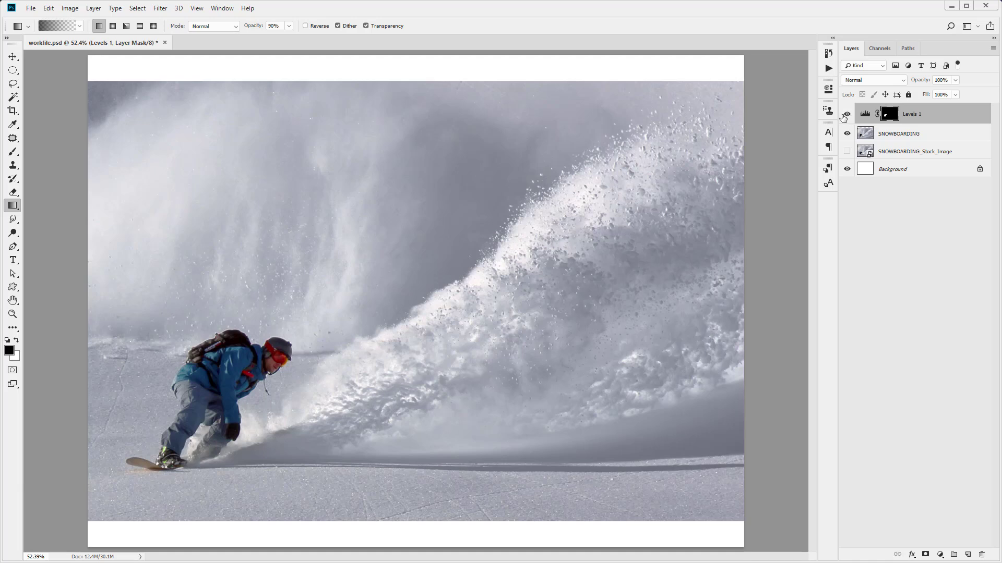